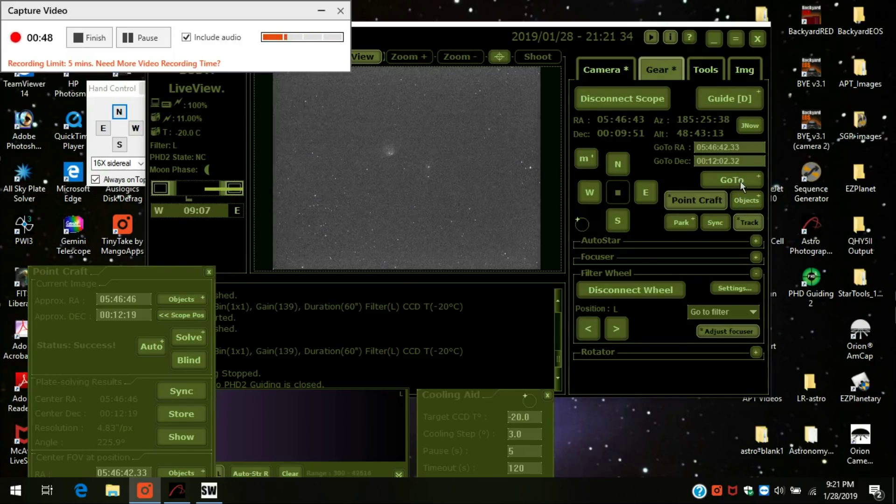
Step: Pick Aldebaran from the bright-star catalogue and slew to 04:35:55, +16:30:33
click(746, 200)
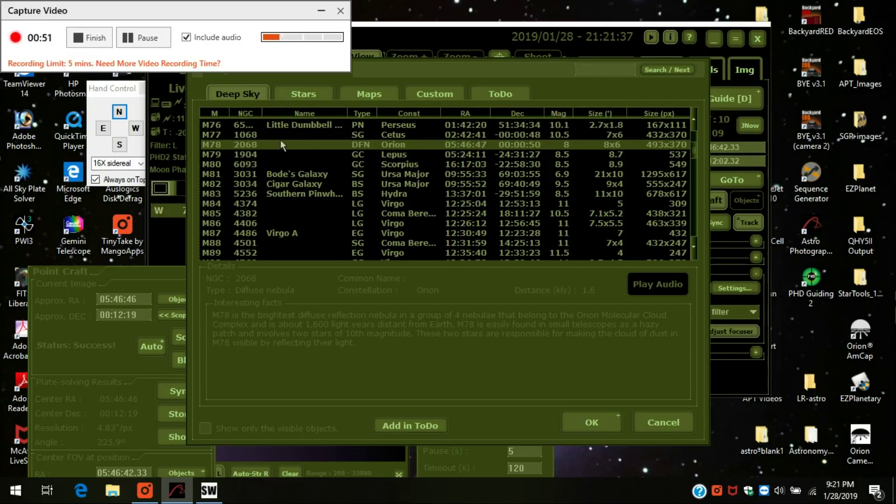
click(287, 96)
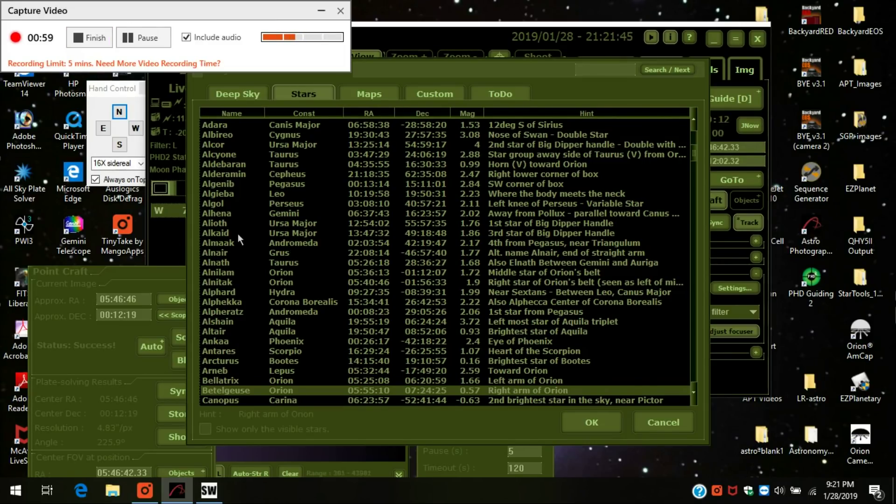
click(230, 162)
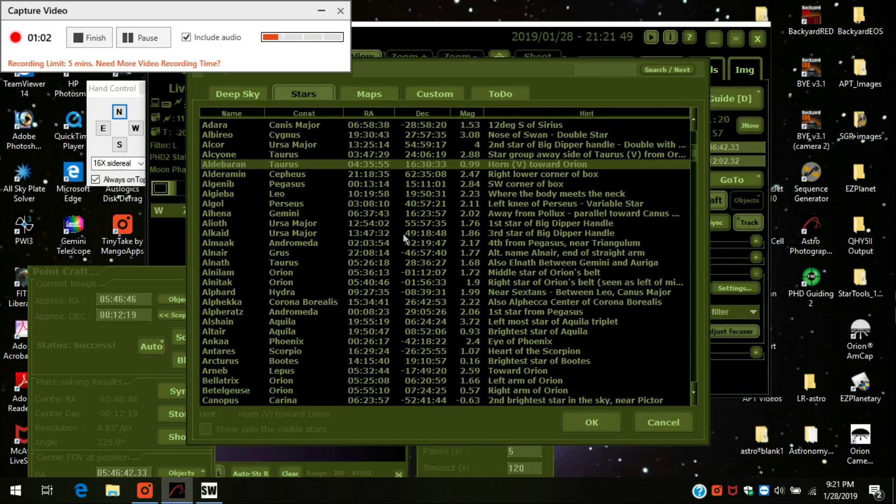
click(569, 418)
click(732, 177)
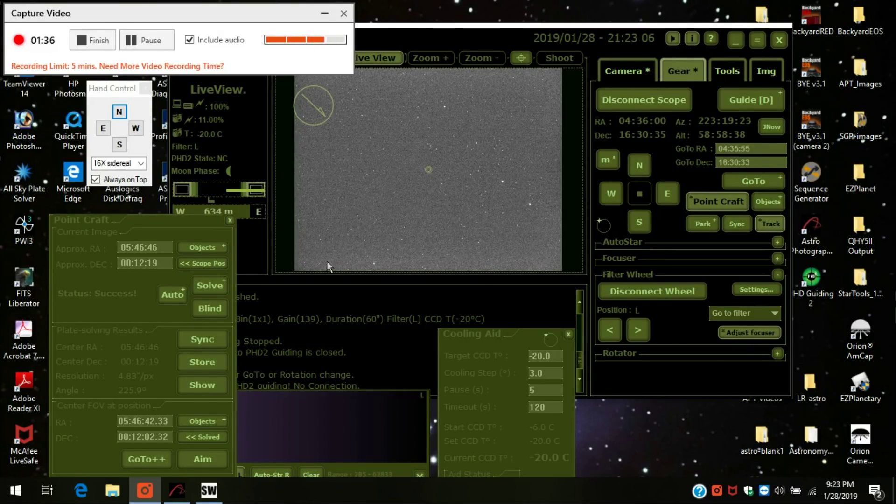
Step: Plate-solve using Aldebaran as approximate position and sync the mount to 04:36:05 / +17:33:42
drag(188, 222, 179, 180)
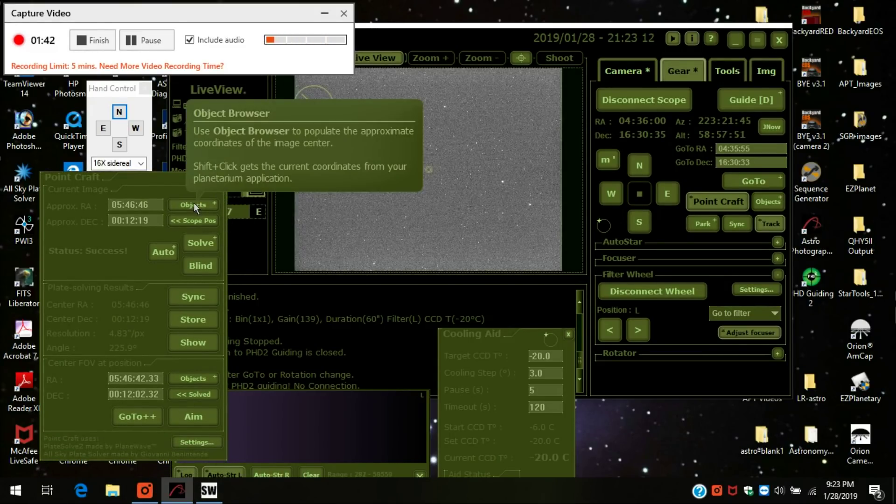
click(194, 205)
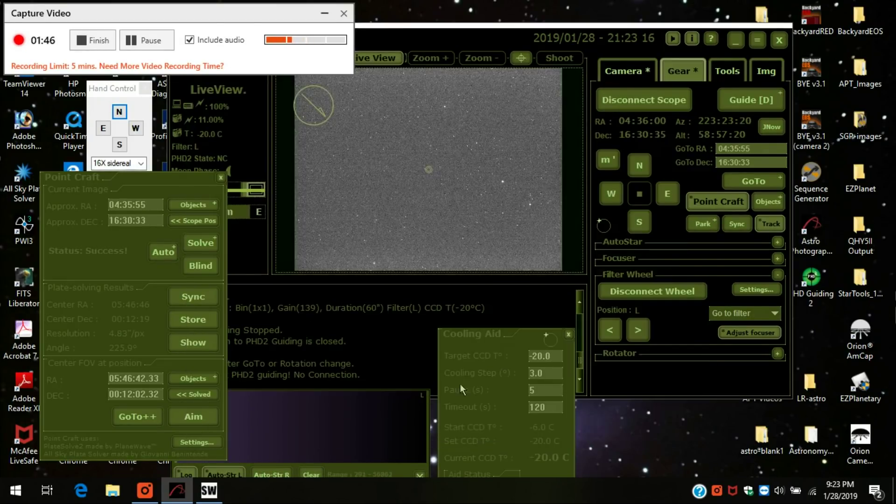
click(585, 422)
click(198, 241)
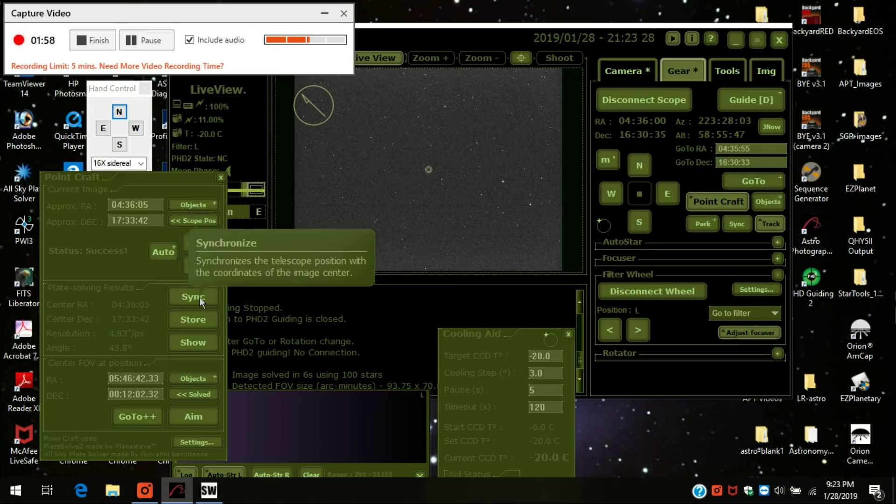
click(201, 301)
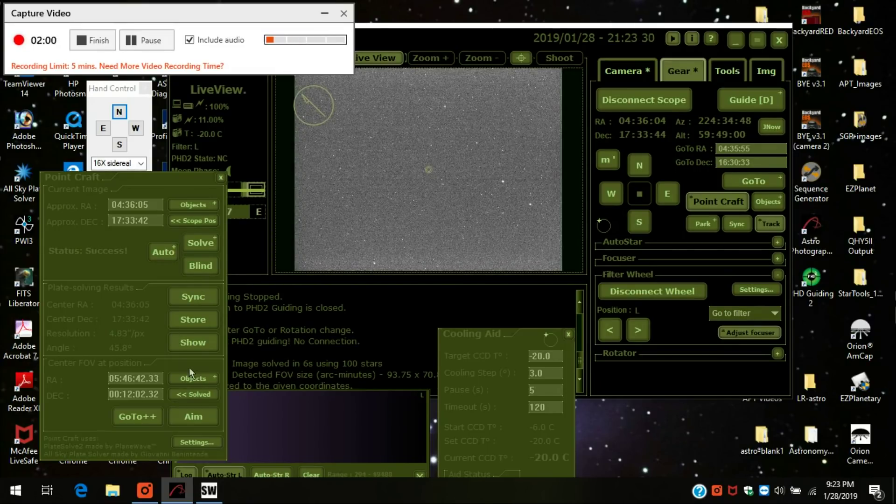
Step: Set Aldebaran as Point Craft's Center FOV position to centre it within 16 pixels
click(198, 379)
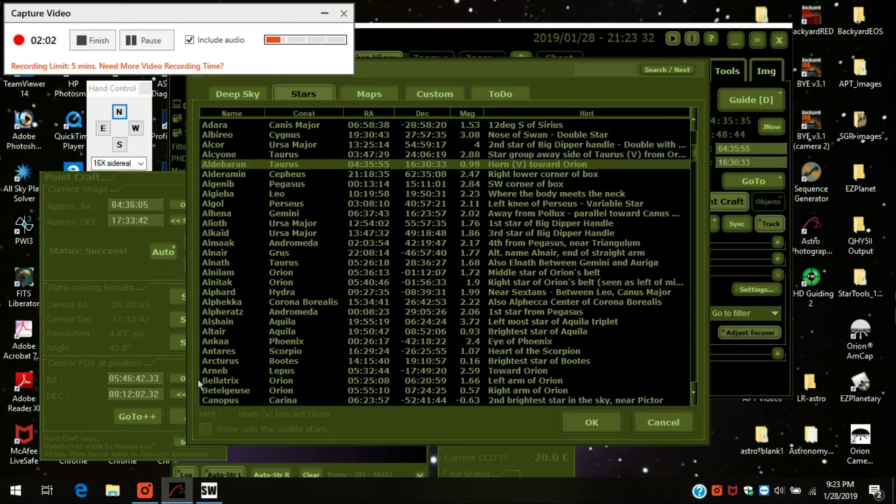
click(566, 425)
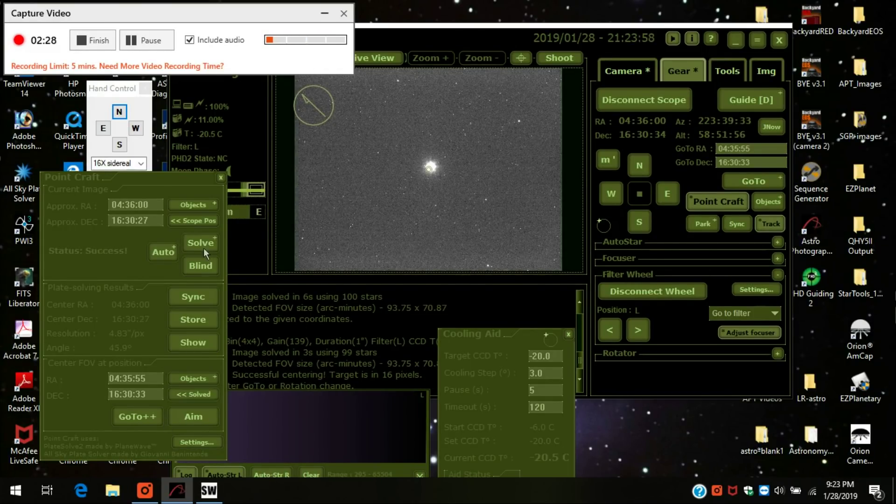
Step: Move the Point Craft and main windows aside and start a 1-second live view of Aldebaran
drag(184, 178, 159, 189)
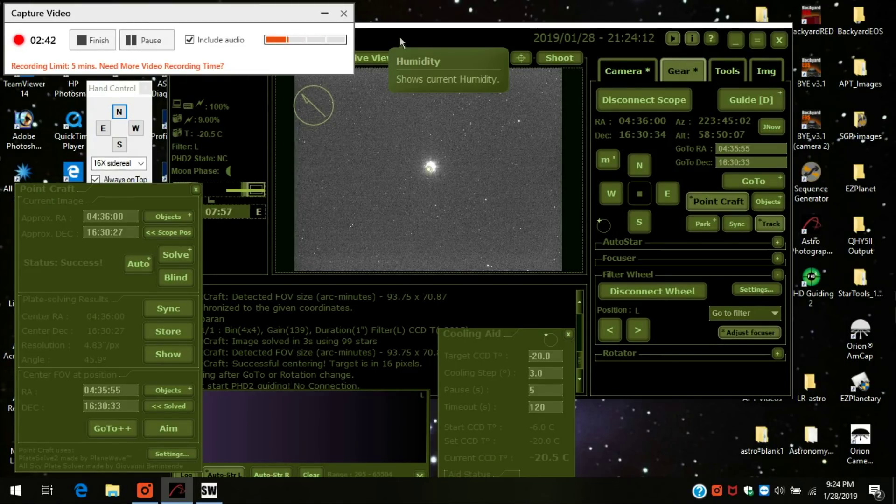
drag(428, 37, 446, 52)
click(404, 73)
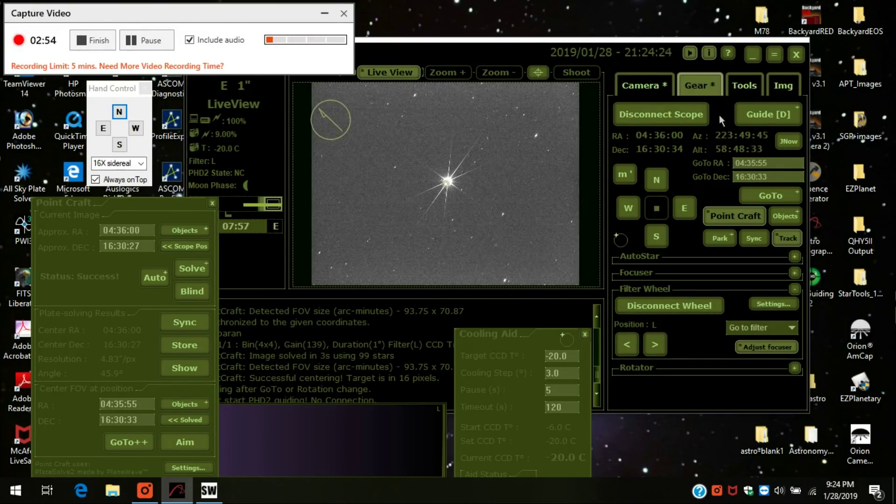
Step: Place the Bahtinov Aid over Aldebaran and recalculate until it reads 0.07, Focus is CLOSE
click(741, 86)
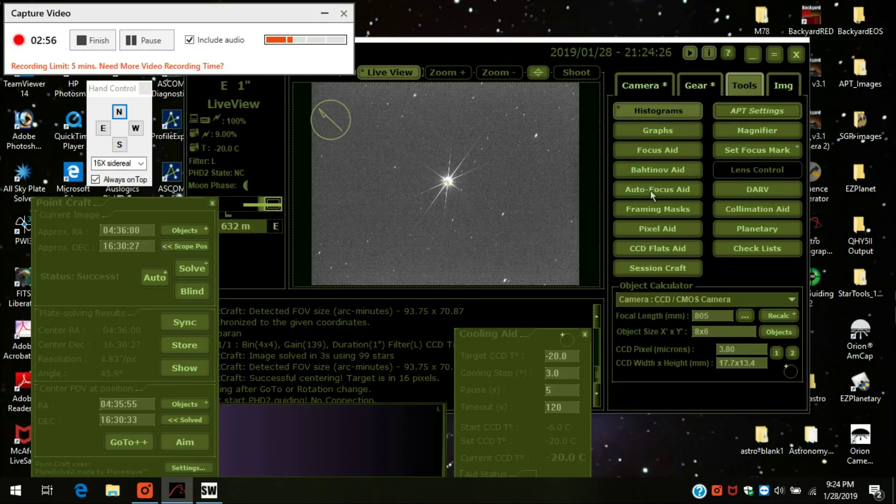
click(645, 170)
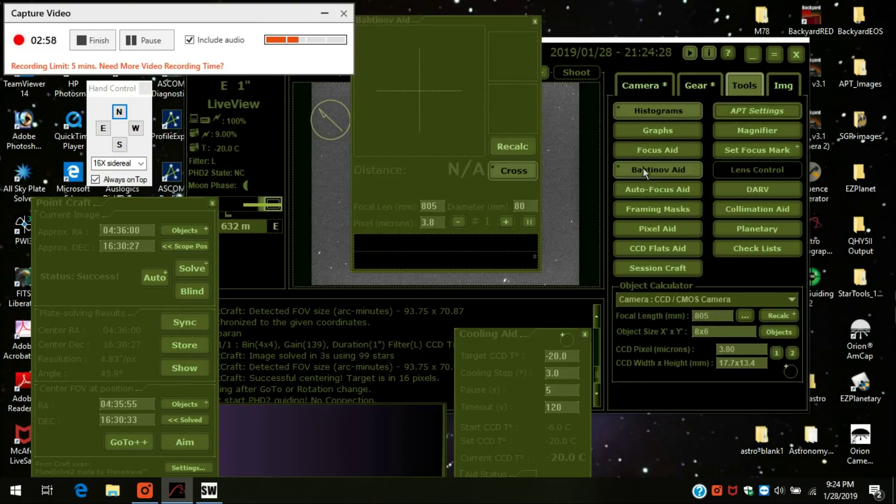
drag(489, 24, 549, 56)
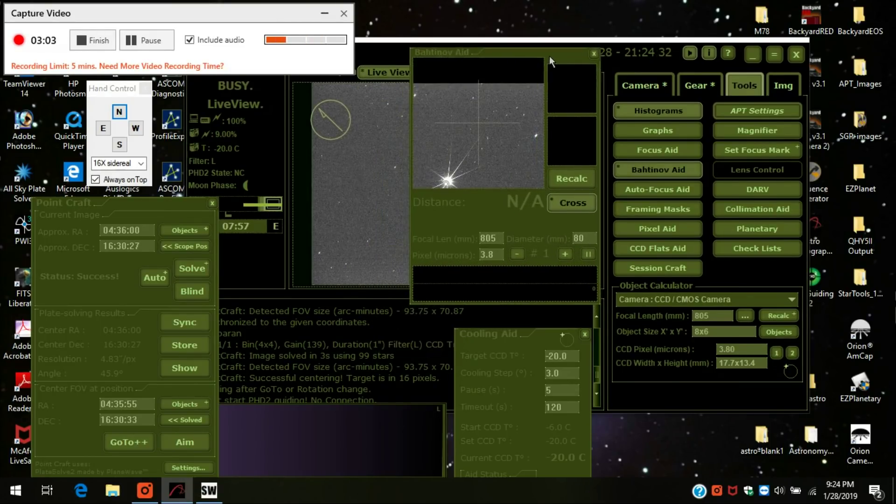
click(774, 54)
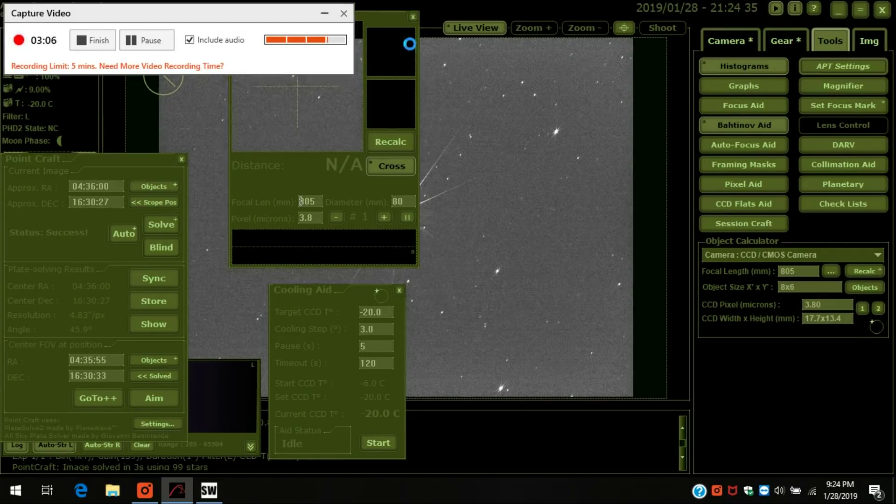
drag(387, 20, 487, 143)
click(494, 265)
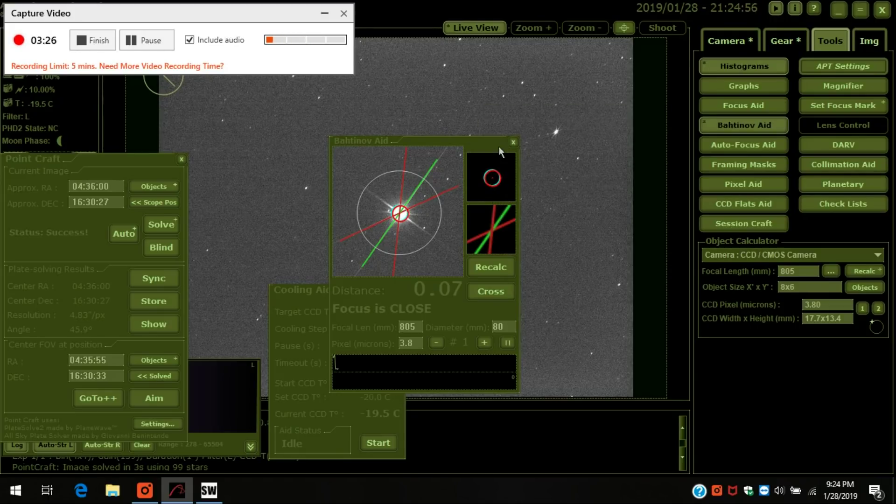
Step: Close the Bahtinov Aid, dismiss the mask reminder, and restore the main window to normal size
click(512, 142)
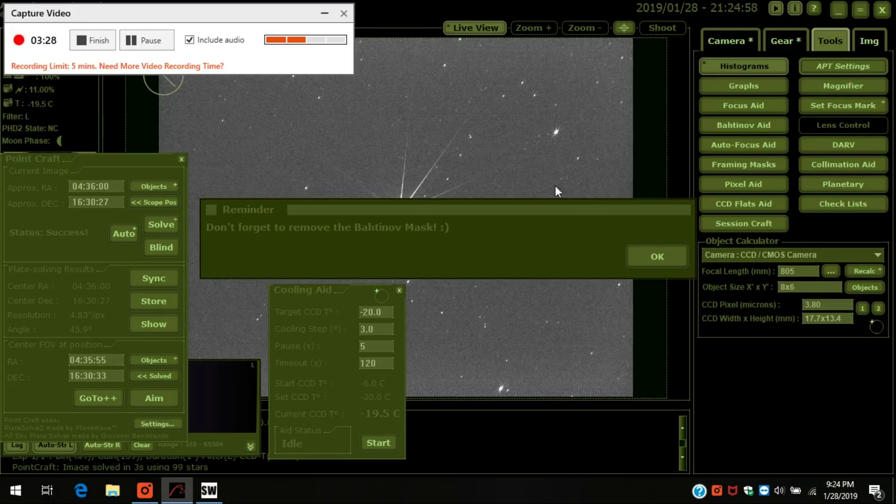
click(655, 261)
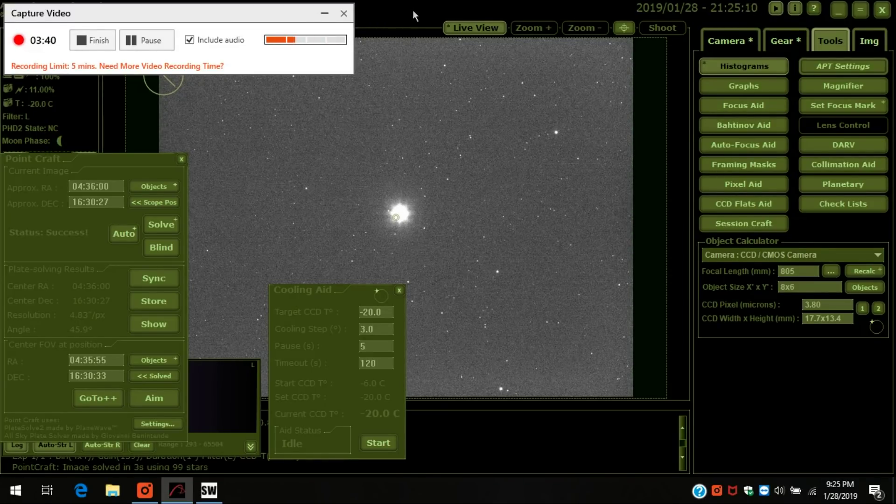
drag(352, 298, 256, 303)
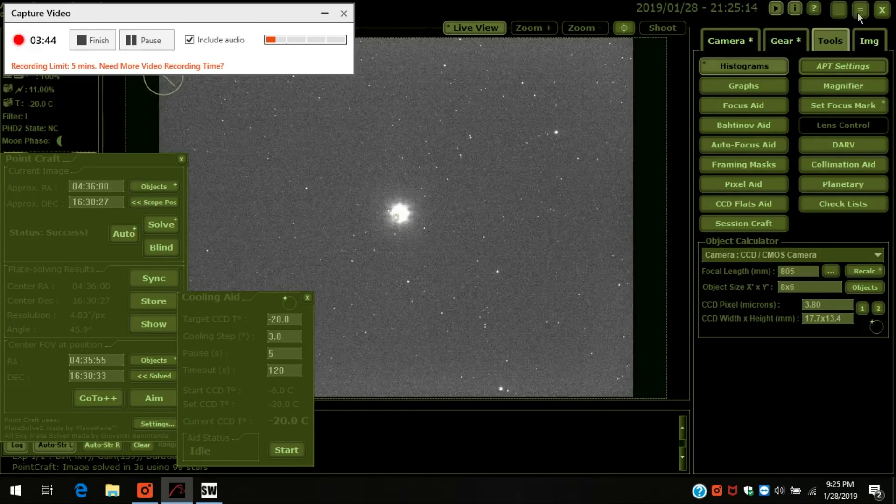
click(859, 13)
drag(651, 47, 668, 40)
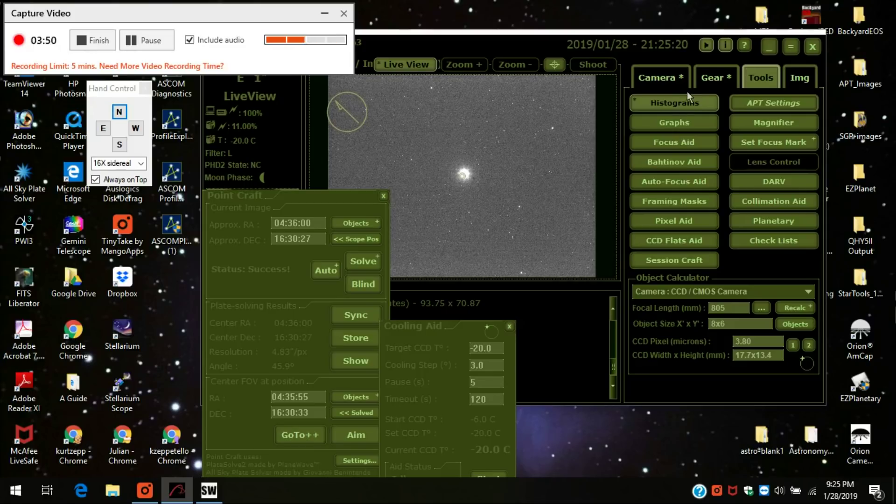
Step: Load M78 from the Deep Sky catalogue as the GoTo target and start slewing toward it
click(709, 76)
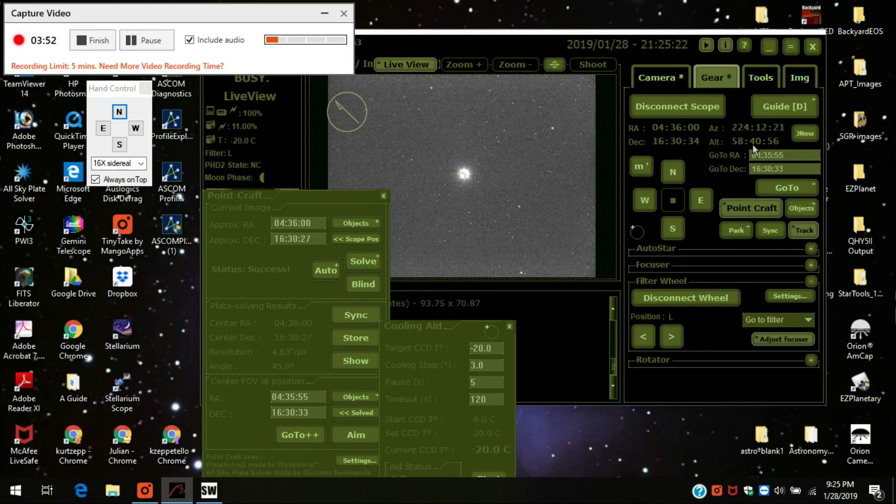
click(794, 209)
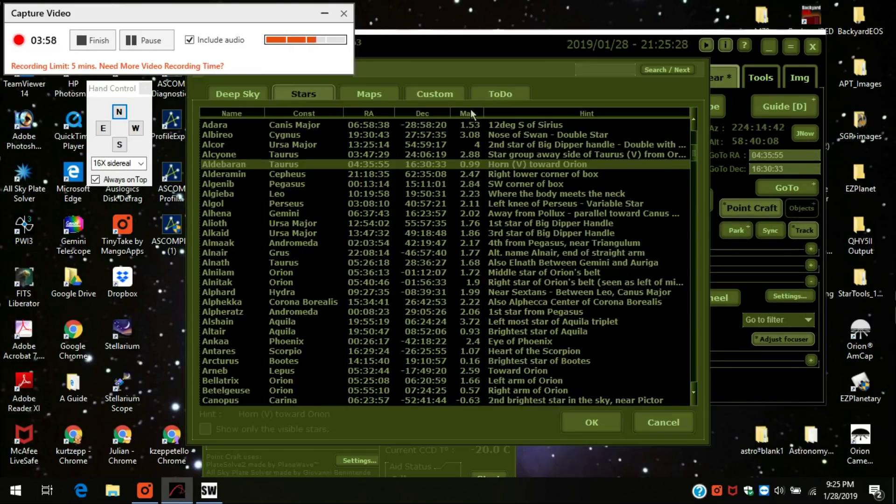
click(238, 93)
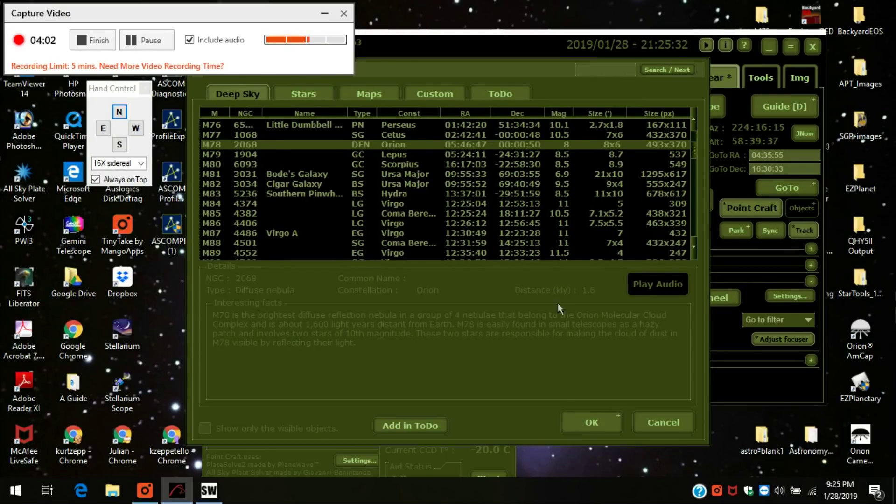
click(584, 426)
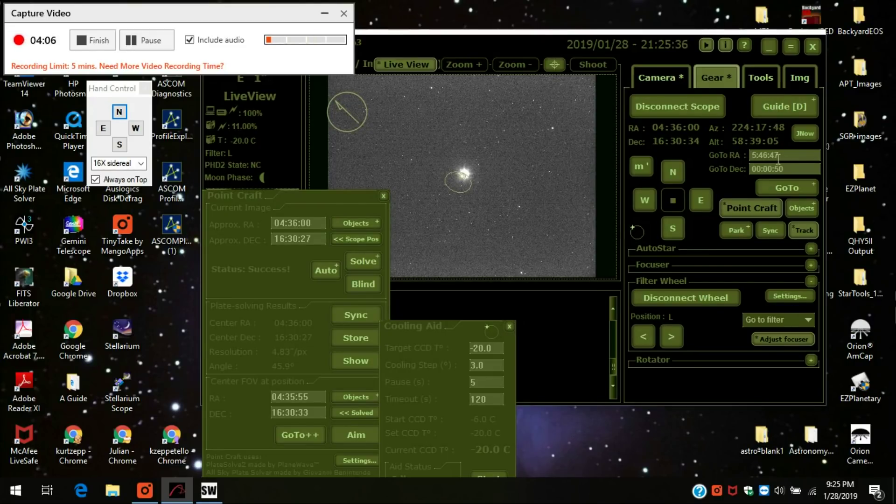
click(786, 188)
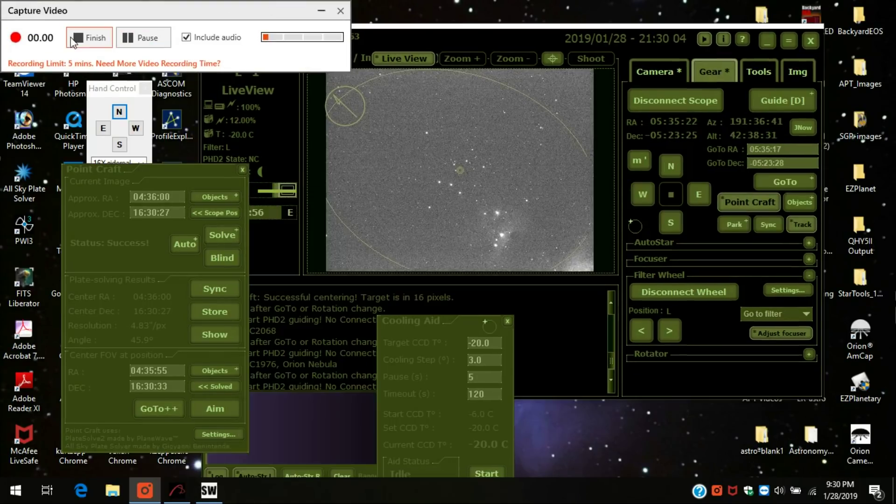
Step: Bring up the object catalogue showing the deep-sky list
click(148, 39)
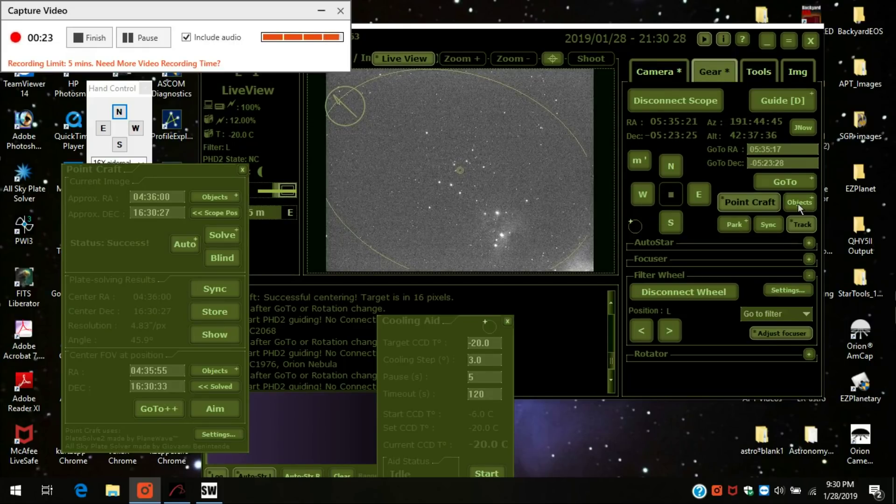
Step: Choose M78 in the Deep Sky list as the GoTo target (RA 5:46:47, Dec 00:00:50)
click(797, 203)
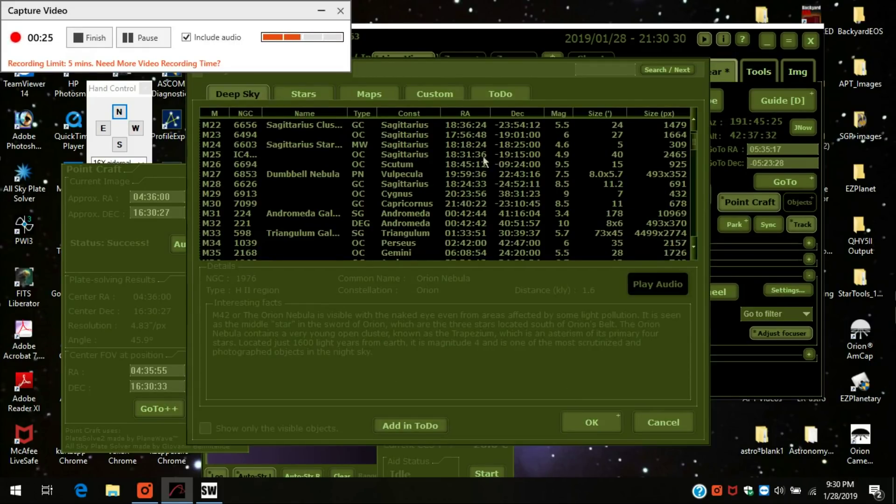
scroll(346, 162, down, 4)
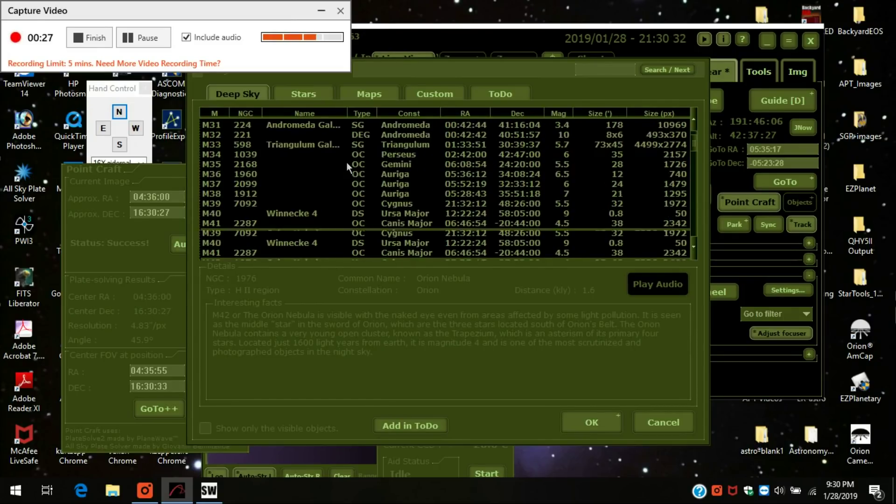
scroll(346, 161, down, 8)
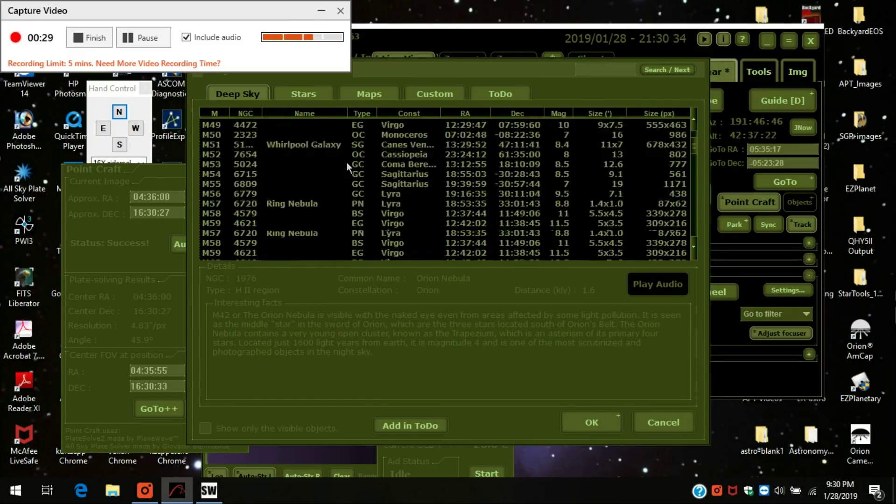
scroll(344, 162, down, 4)
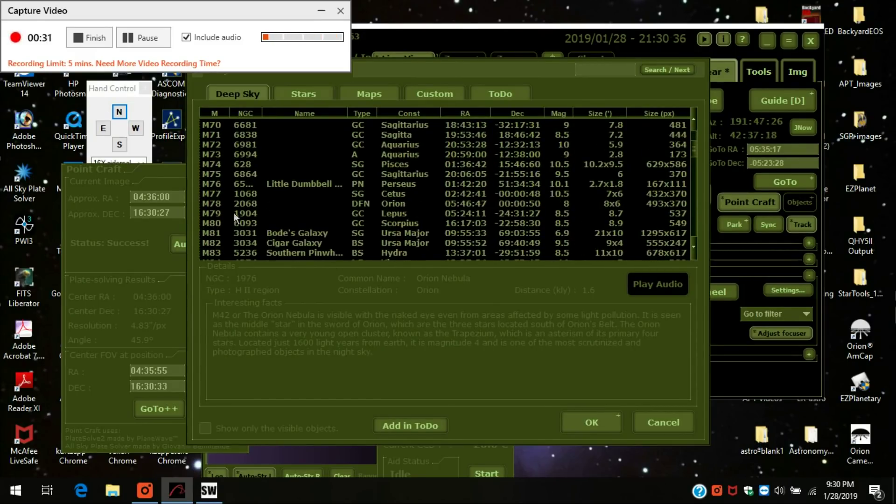
click(239, 204)
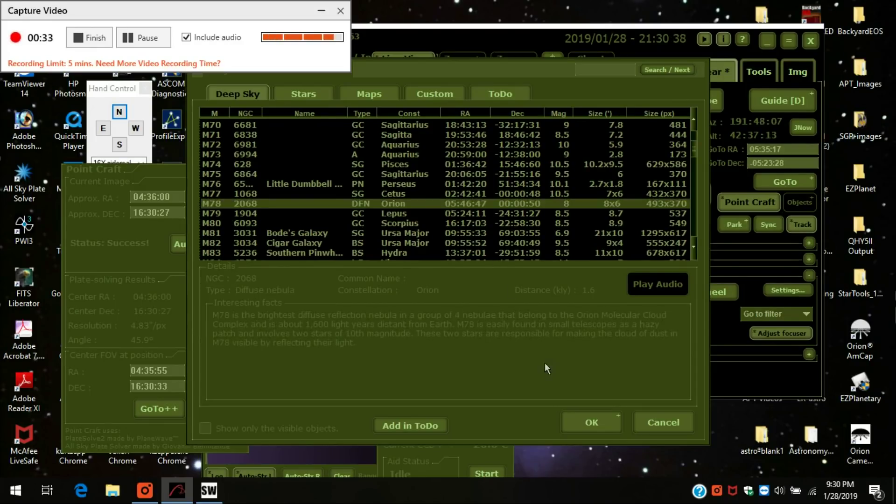
click(578, 419)
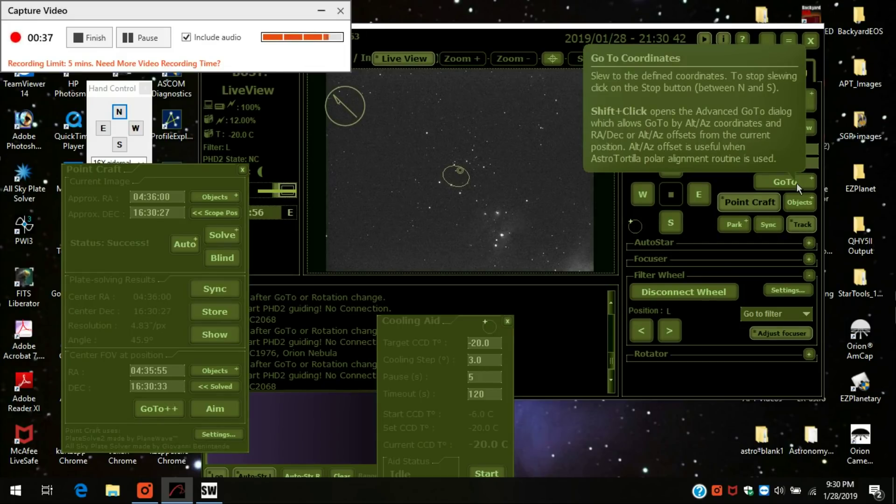
Step: Slew the telescope to M78, reaching RA 05:46:50, Dec 00:00:53
click(796, 183)
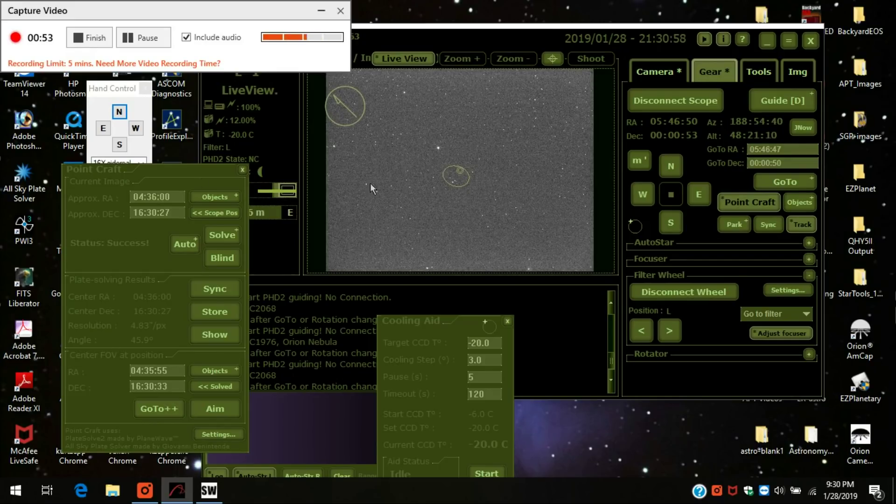
Step: Plate-solve the current camera image using M78 as the approximate position
drag(167, 169, 155, 146)
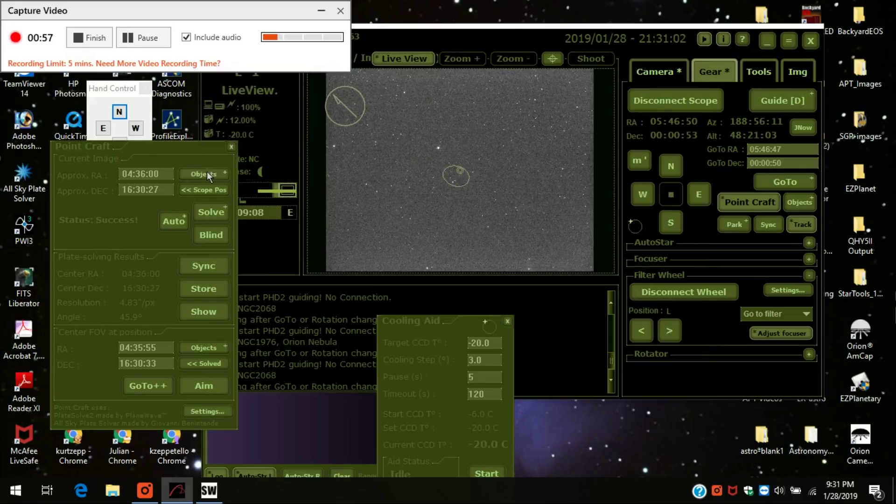
click(204, 174)
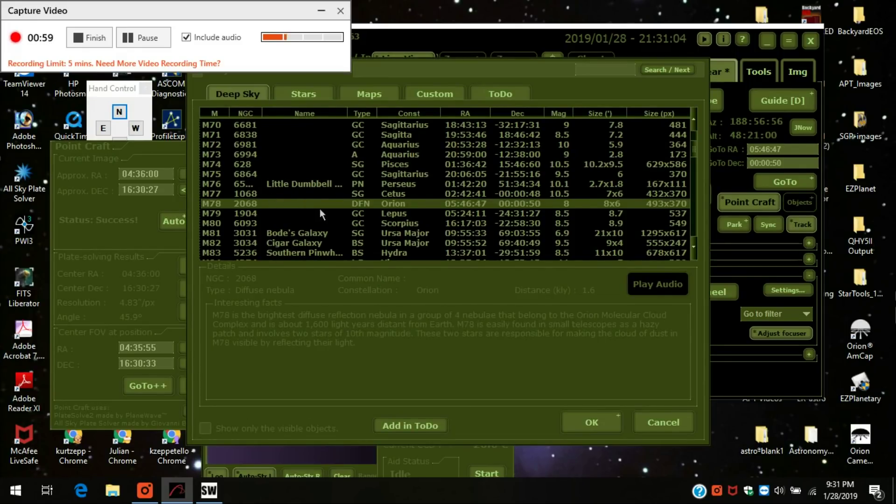
click(580, 424)
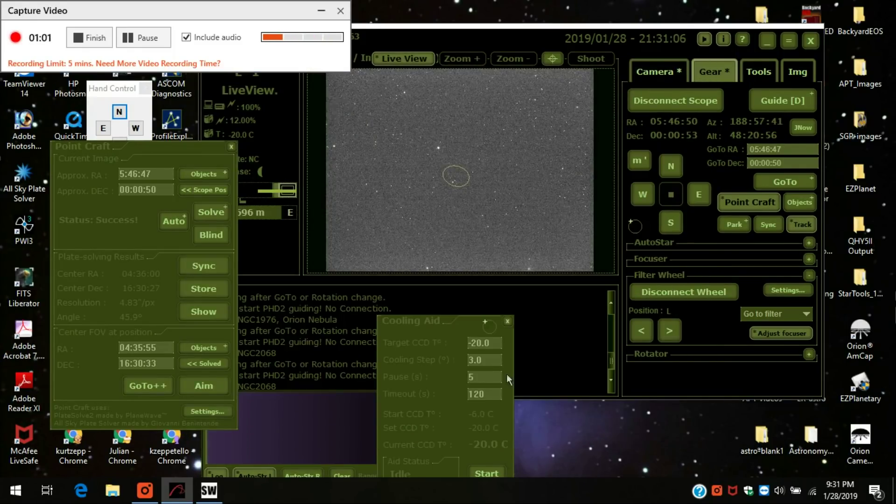
click(204, 210)
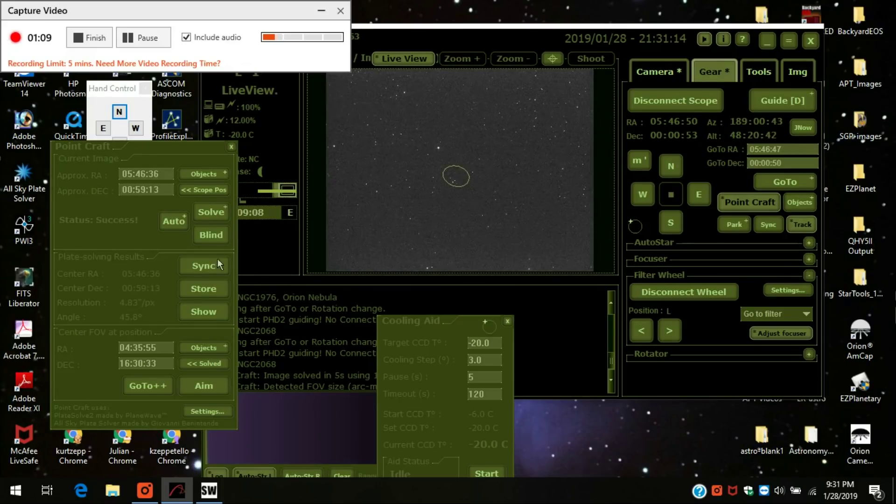
Step: Sync the mount to the solution at RA 05:46:36, Dec 00:59:13 and set M78 as the centering target
click(205, 267)
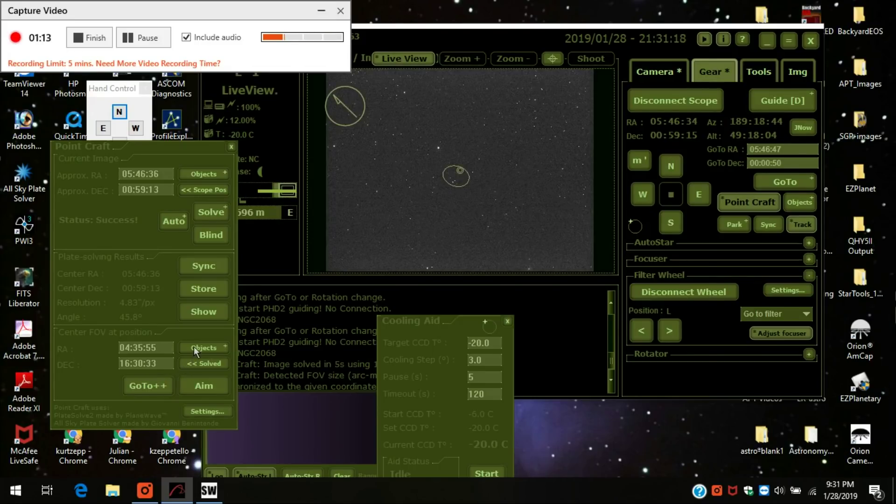
click(194, 346)
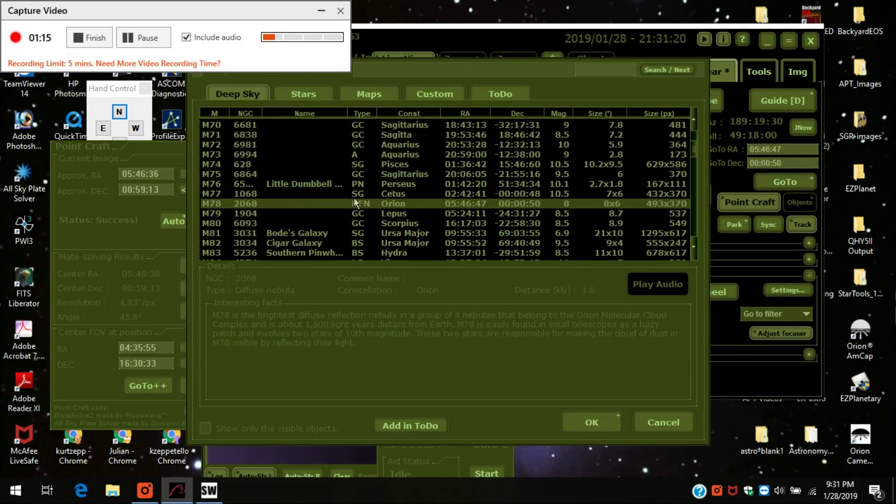
click(600, 426)
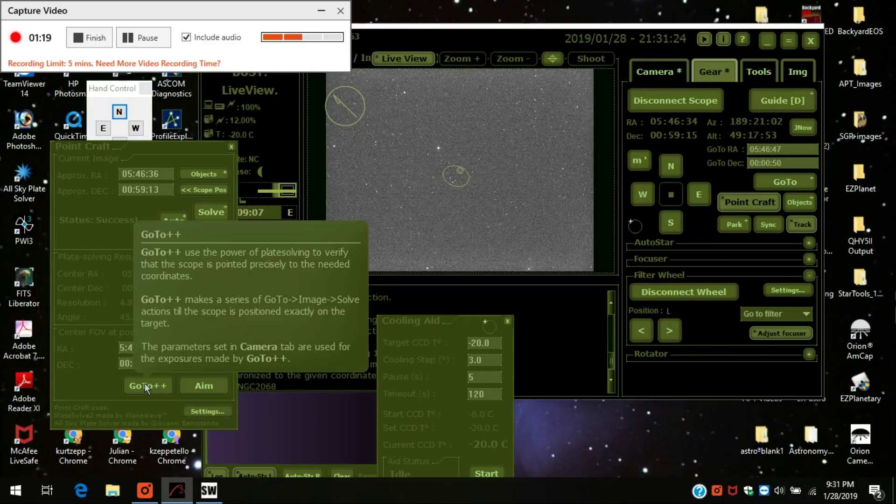
Step: Run GoTo++ until M78 is centered, with the solve at RA 05:46:49, Dec 00:00:54
click(144, 386)
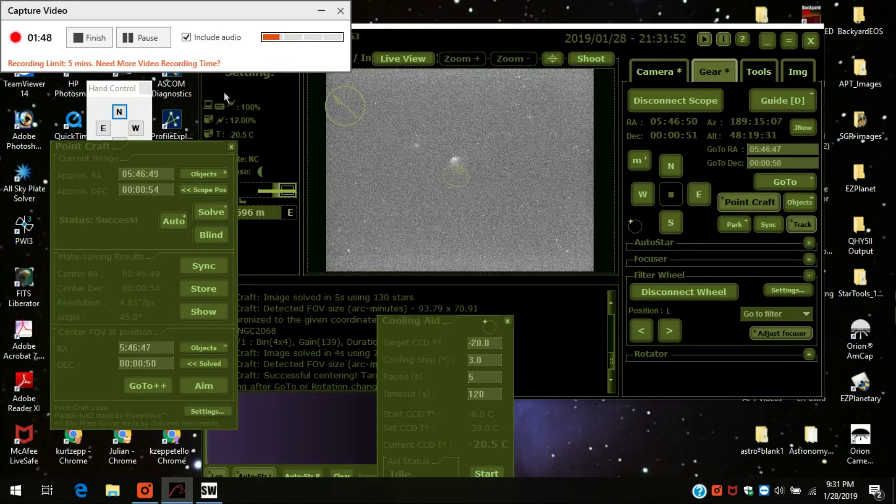
drag(166, 146, 151, 145)
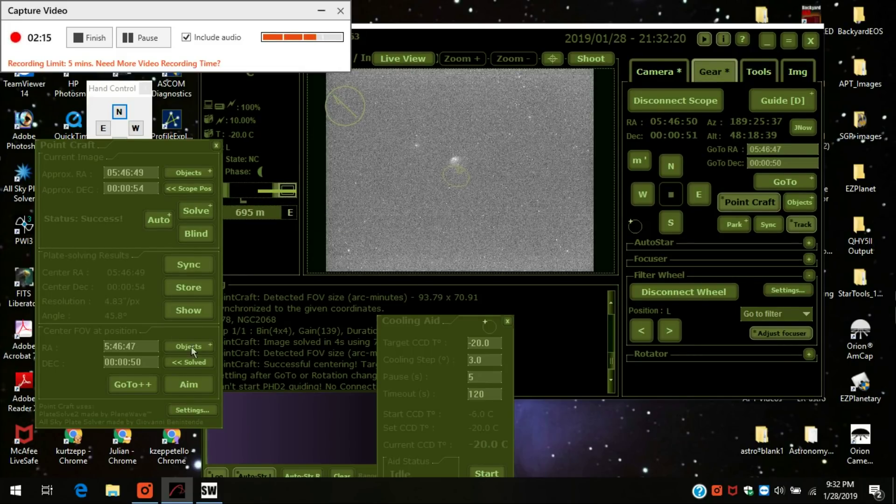
Step: Sync the mount, pick a new aim point on the image, and re-center there with GoTo++
click(178, 267)
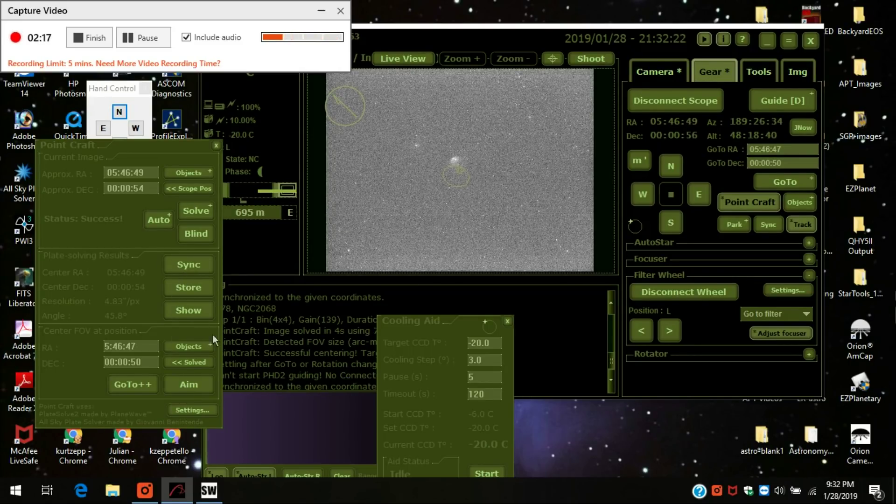
click(194, 384)
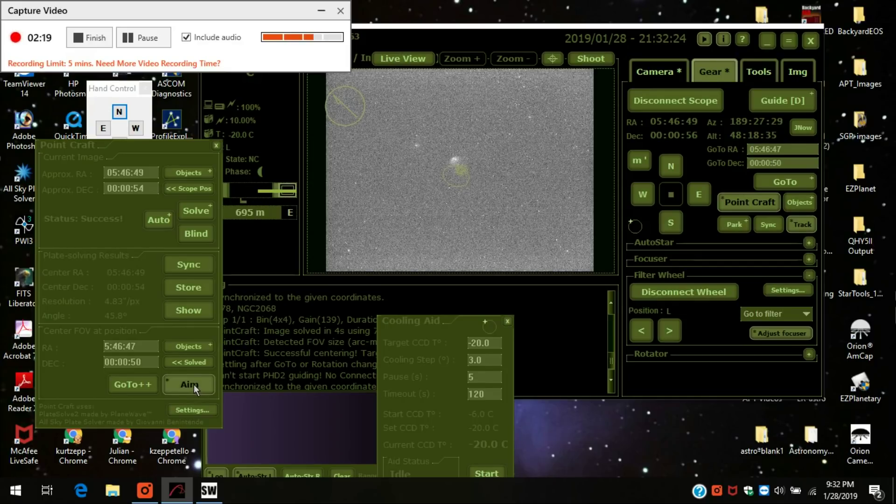
click(440, 143)
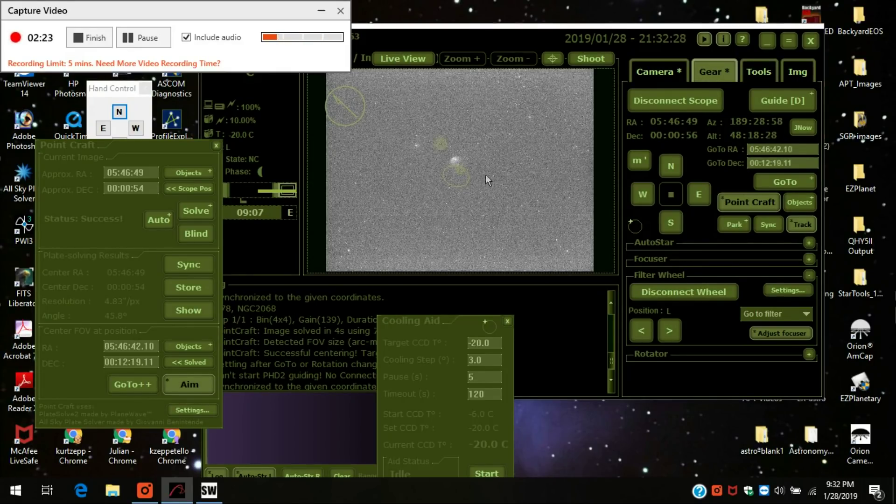
click(141, 383)
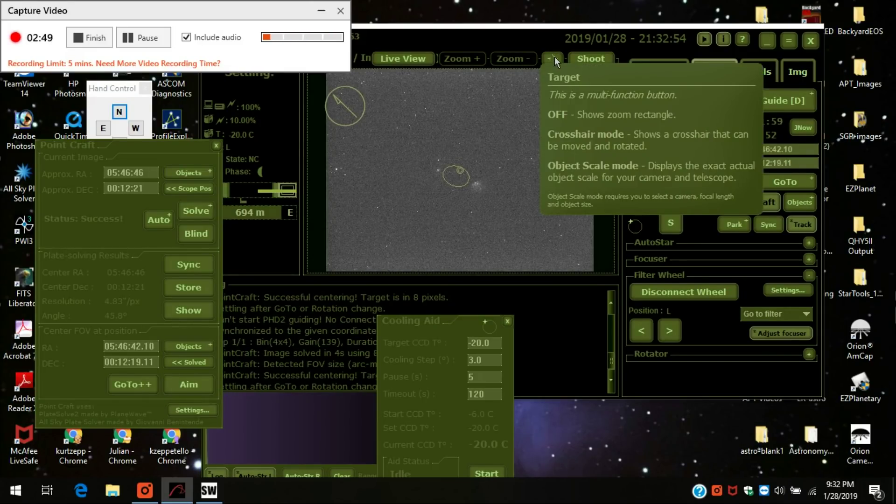
Step: Switch the target overlay to crosshair, close Point Craft, and tidy the APT windows
click(555, 57)
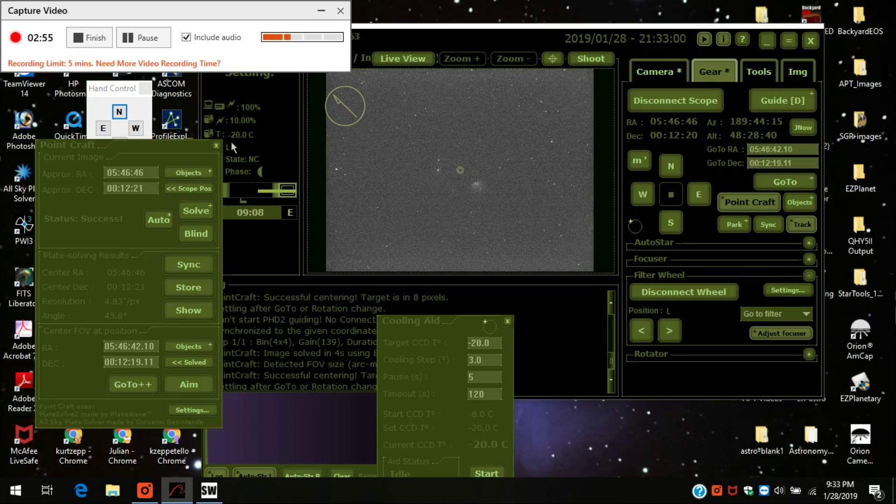
click(216, 148)
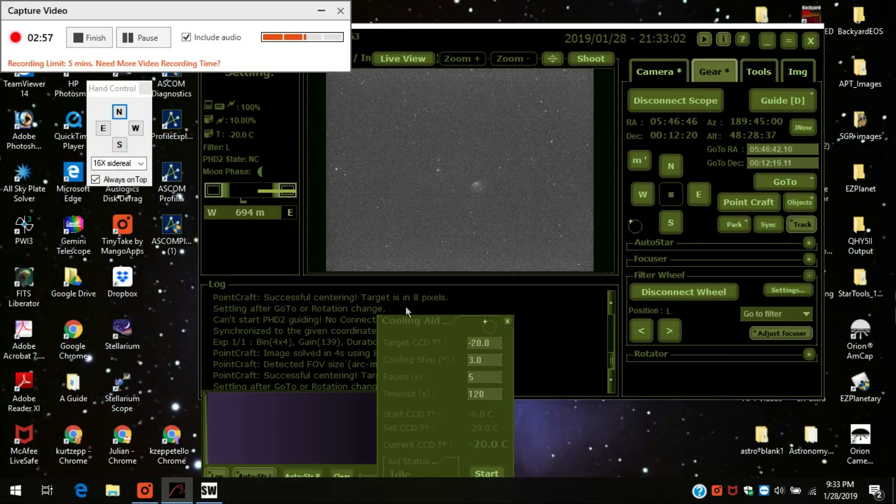
drag(435, 317, 123, 332)
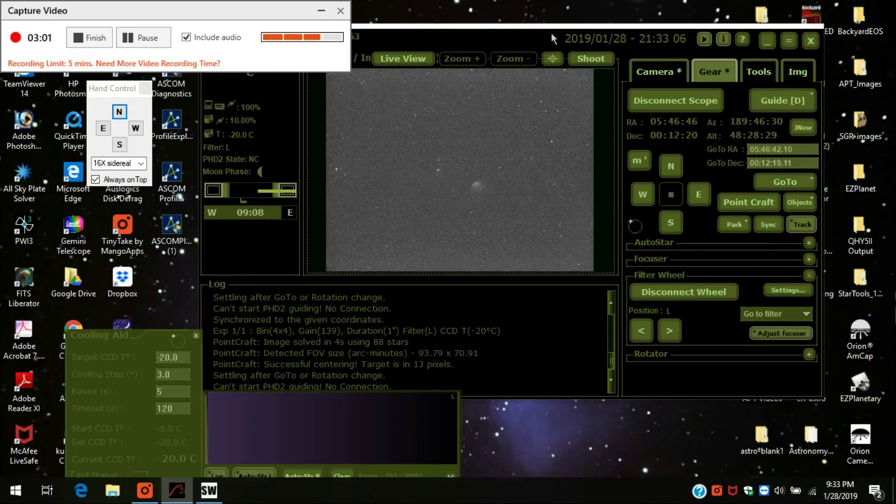
drag(548, 35, 480, 30)
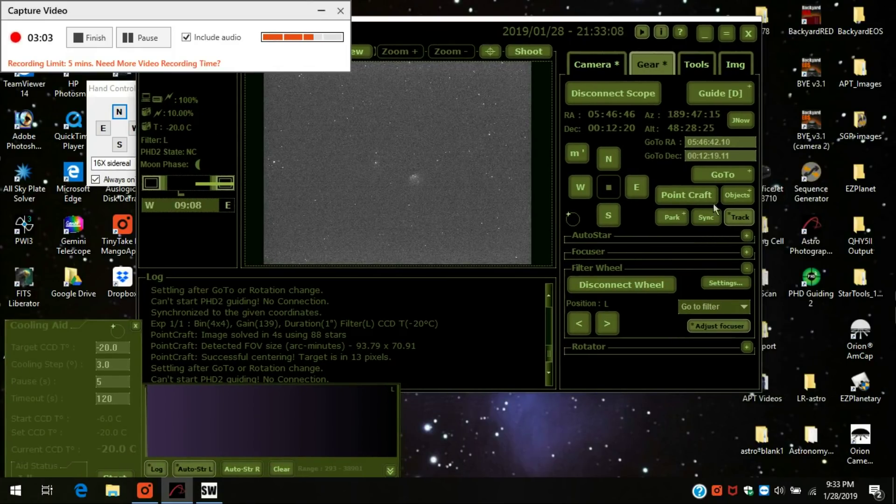
Step: Launch PHD2, connect the guide camera and mount, and start looping exposures
double_click(809, 282)
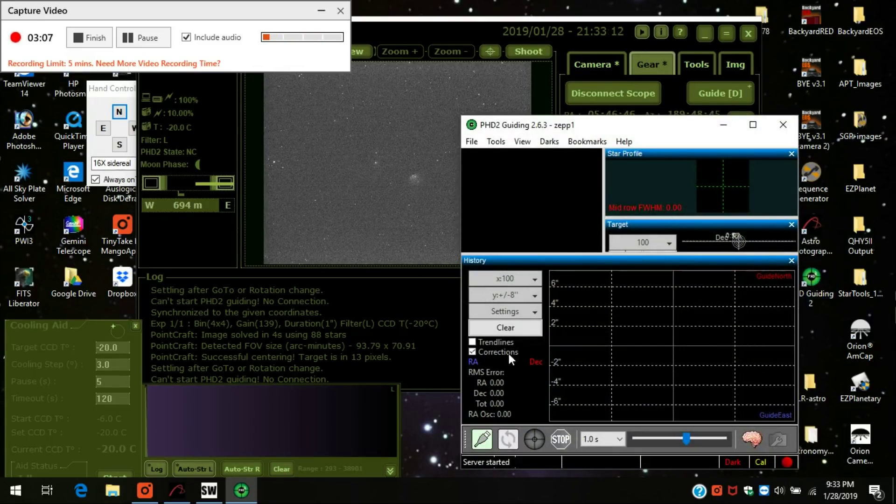
click(484, 443)
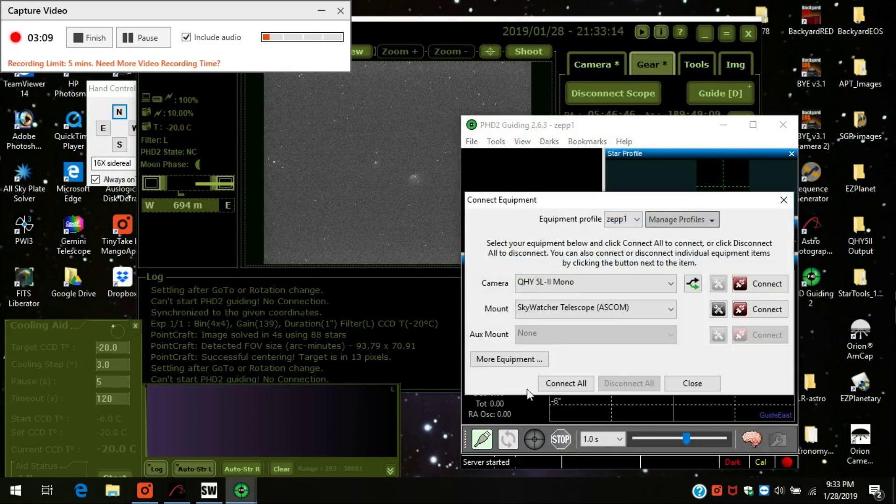
click(562, 387)
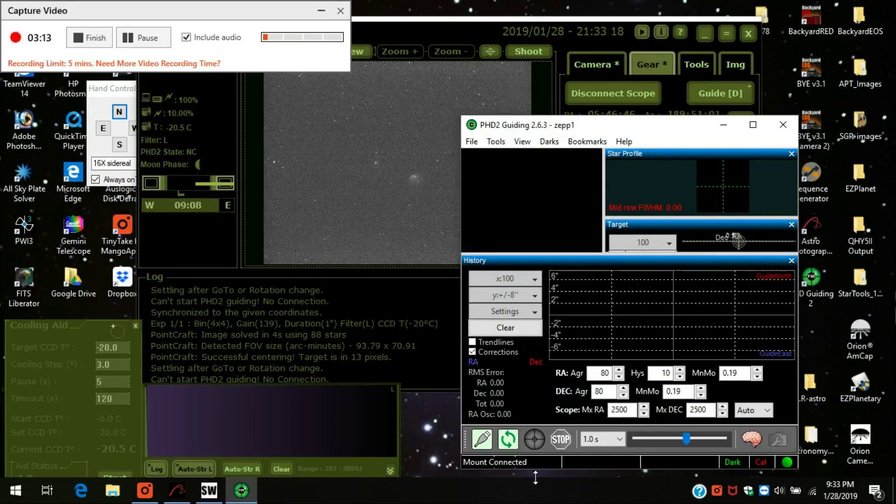
click(508, 439)
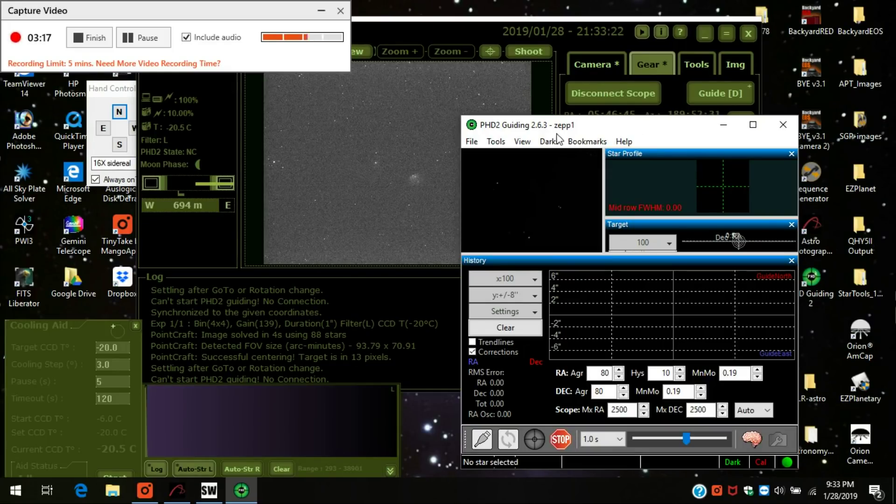
Step: Auto-select a guide star and start calibration and guiding, reaching about 0.26 total RMS
click(494, 141)
mouse_move(522, 141)
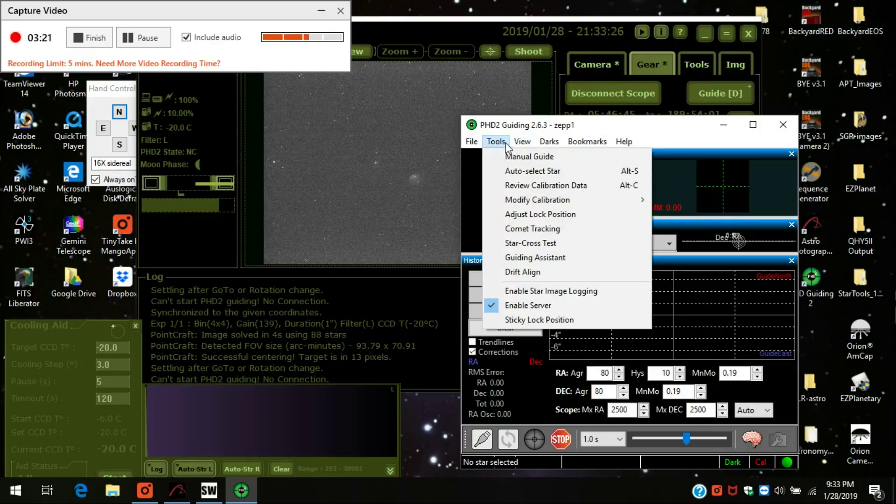
click(506, 168)
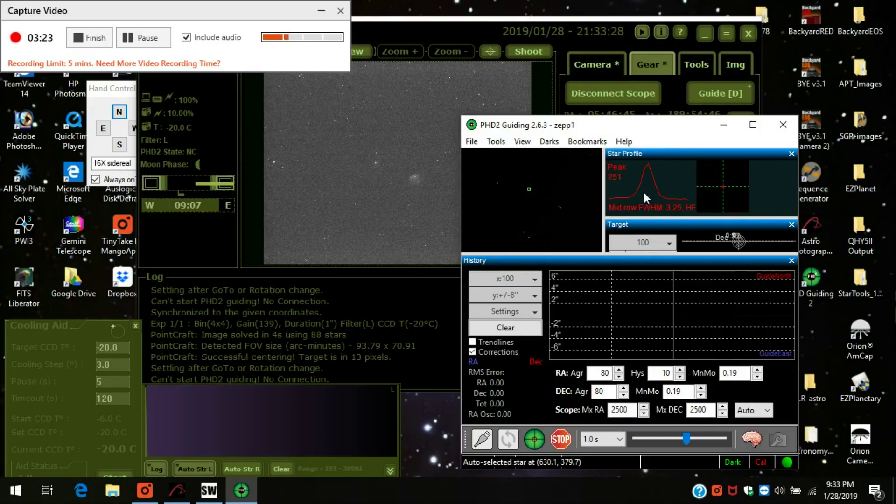
click(532, 443)
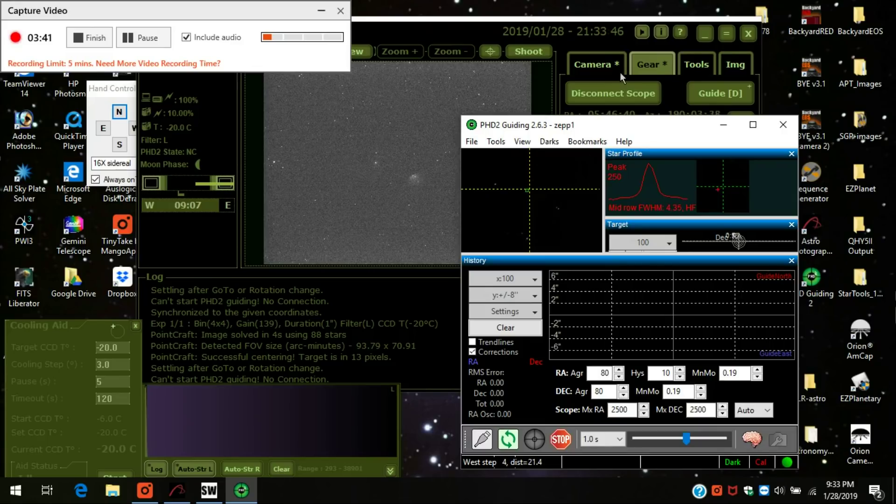
drag(661, 131, 675, 135)
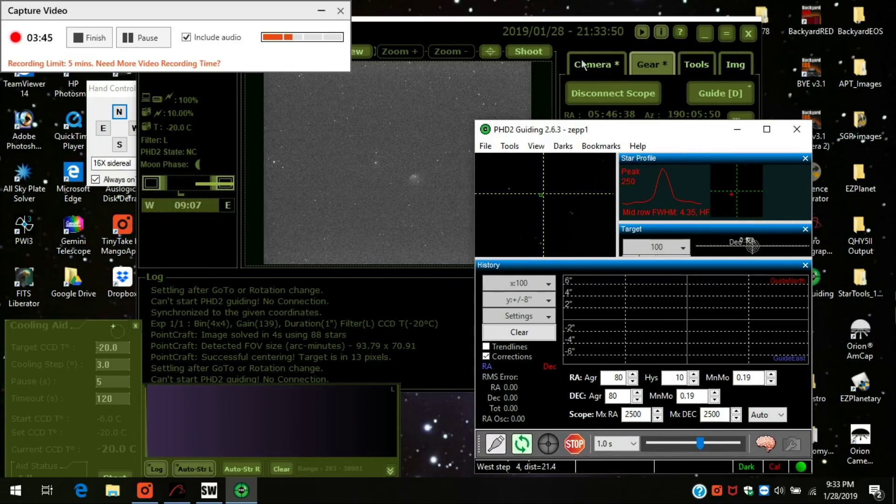
click(140, 40)
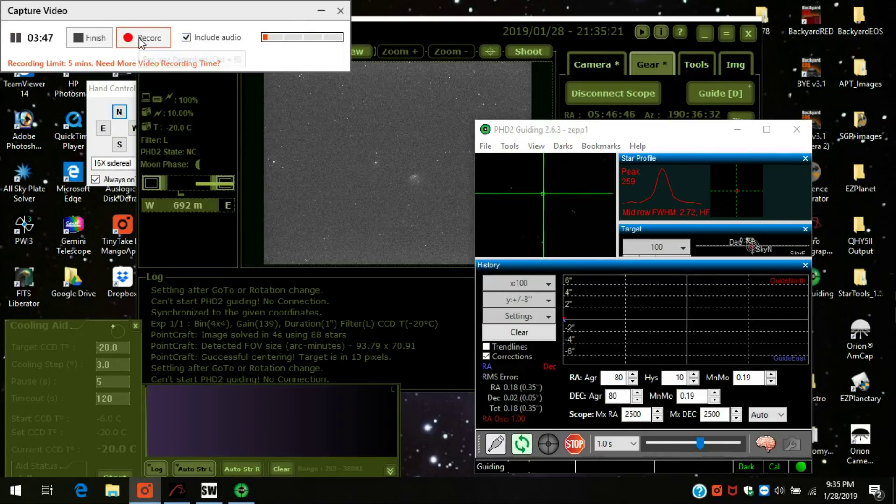
click(140, 41)
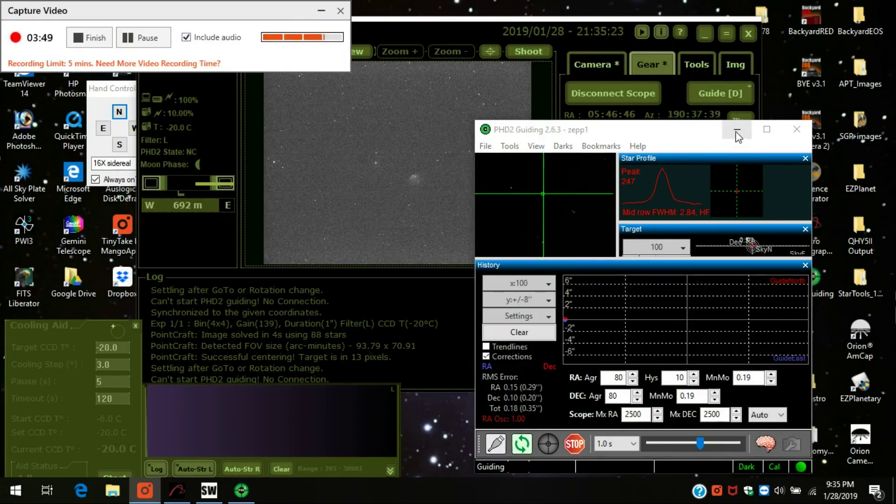
drag(635, 133, 652, 145)
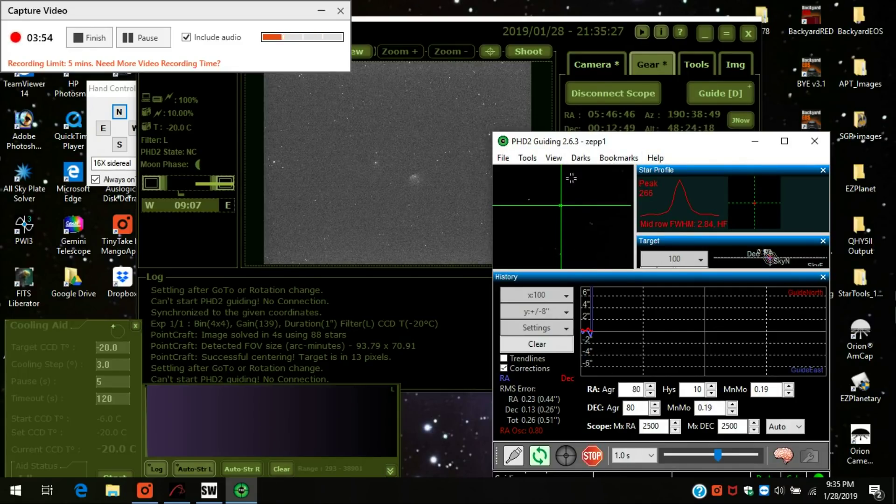
Step: Start Plan M78 in APT's Camera tab: 10 × 60 s L-filter exposures at 1x1
click(546, 30)
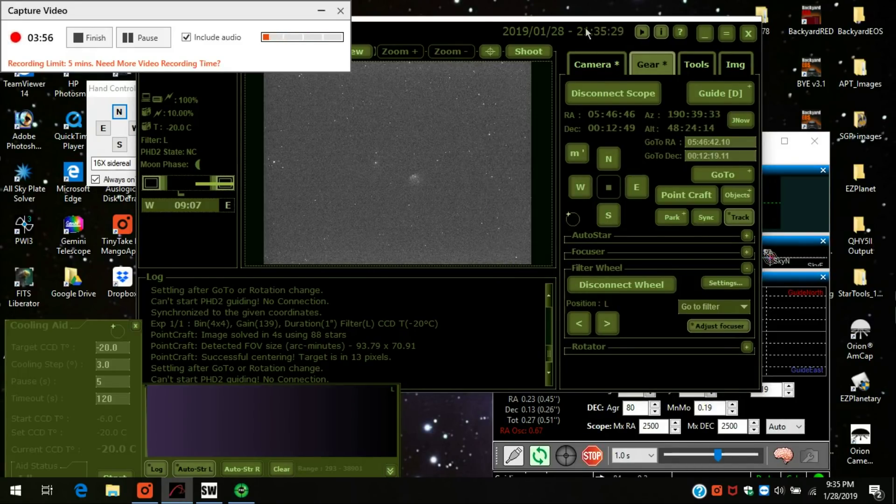
click(595, 66)
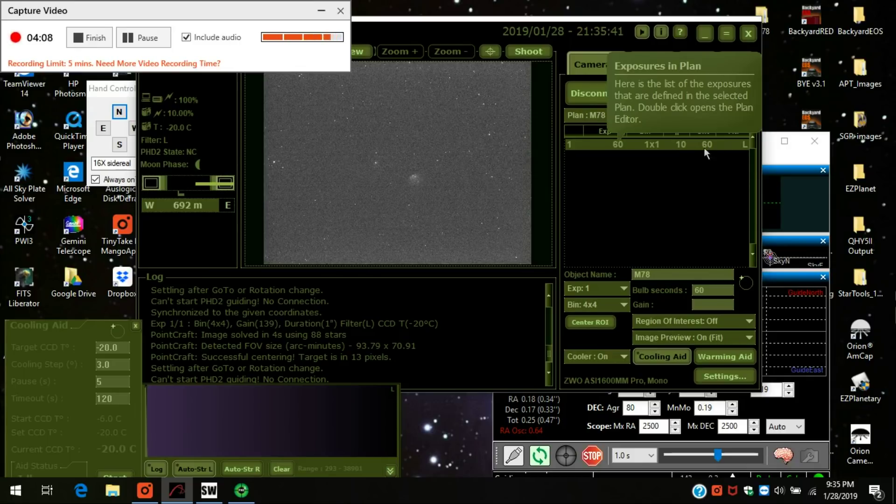
click(680, 92)
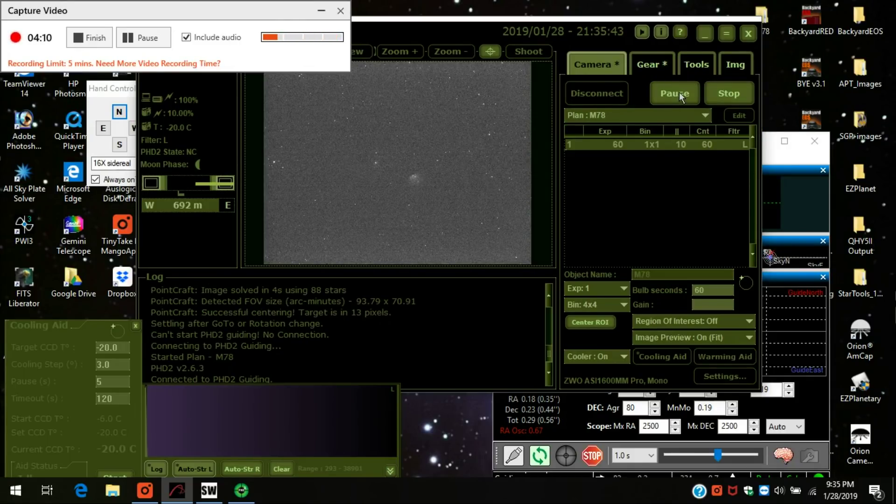